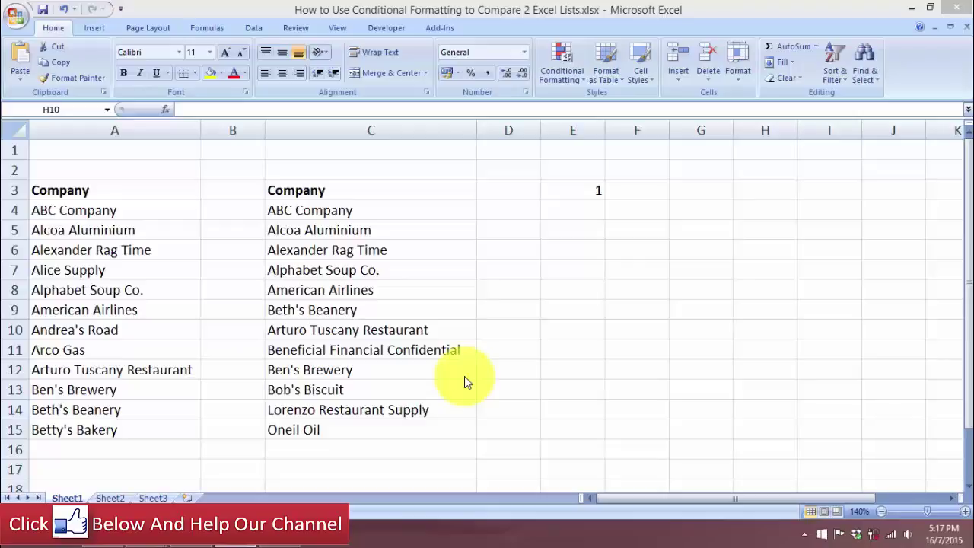
Select both company lists in columns A and C, then clear the selection
click(487, 332)
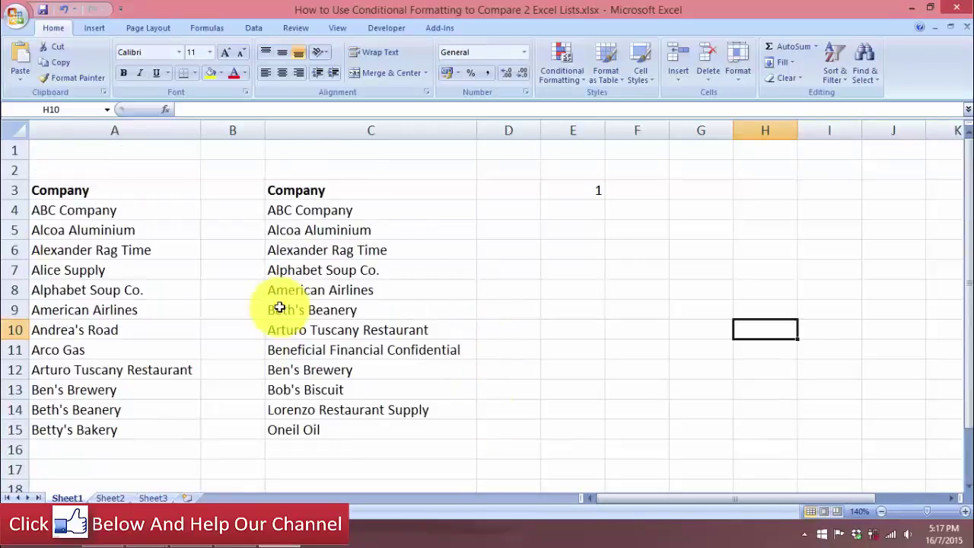
drag(131, 193, 122, 410)
drag(366, 213, 355, 428)
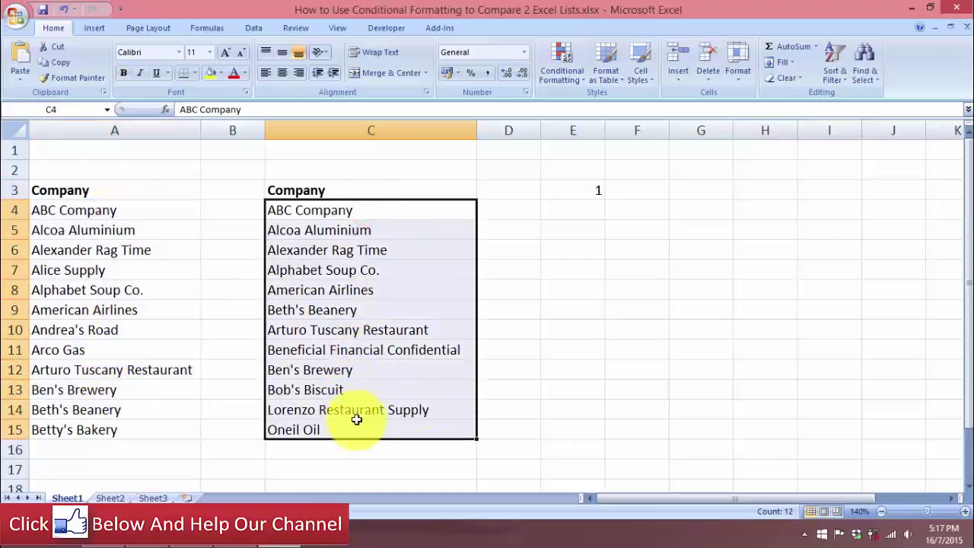
click(551, 377)
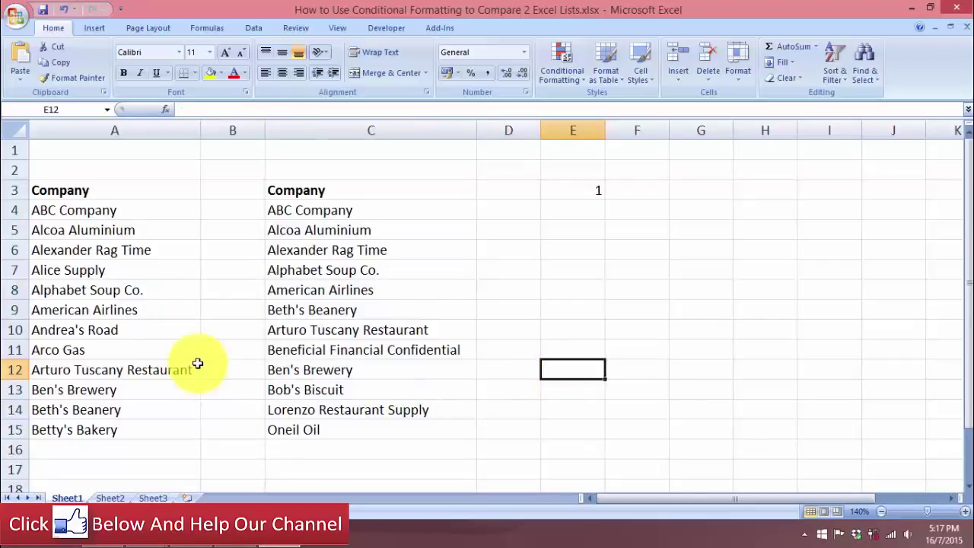
Begin a formula-based conditional formatting rule, then cancel the New Formatting Rule dialog
click(583, 75)
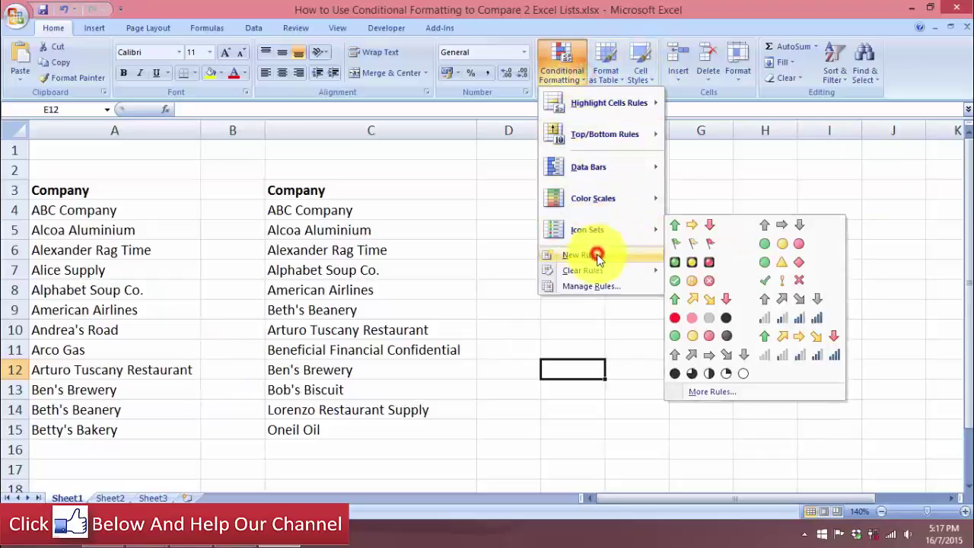
click(592, 255)
drag(589, 144, 261, 157)
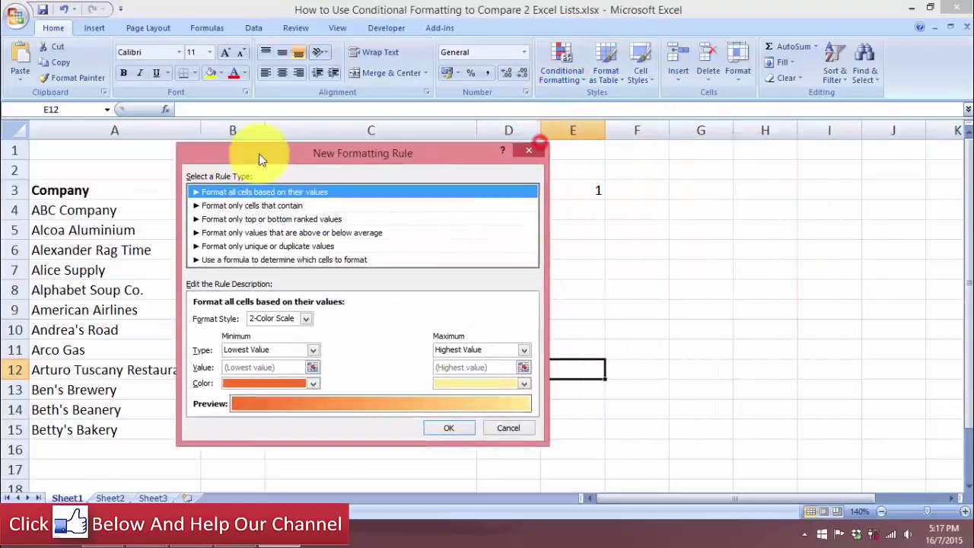
click(228, 260)
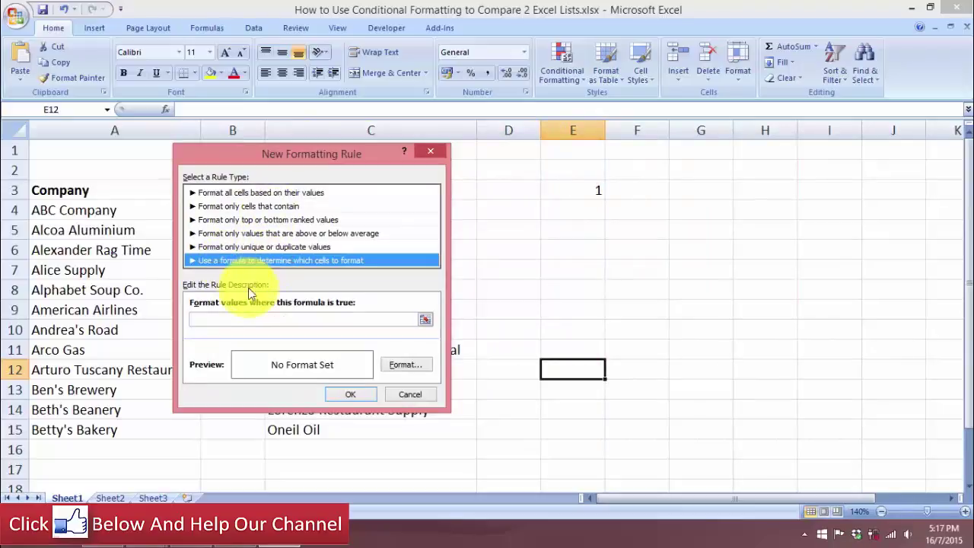
click(246, 322)
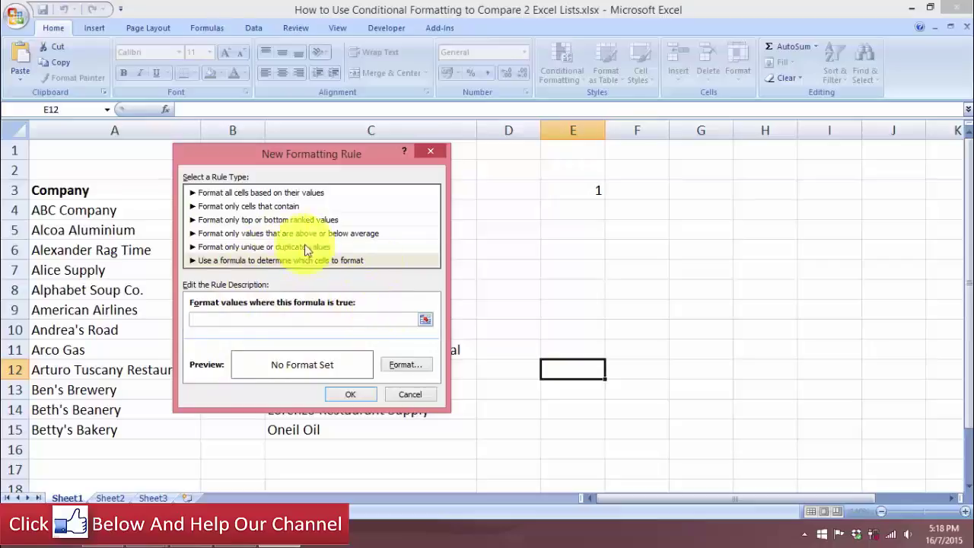
click(434, 149)
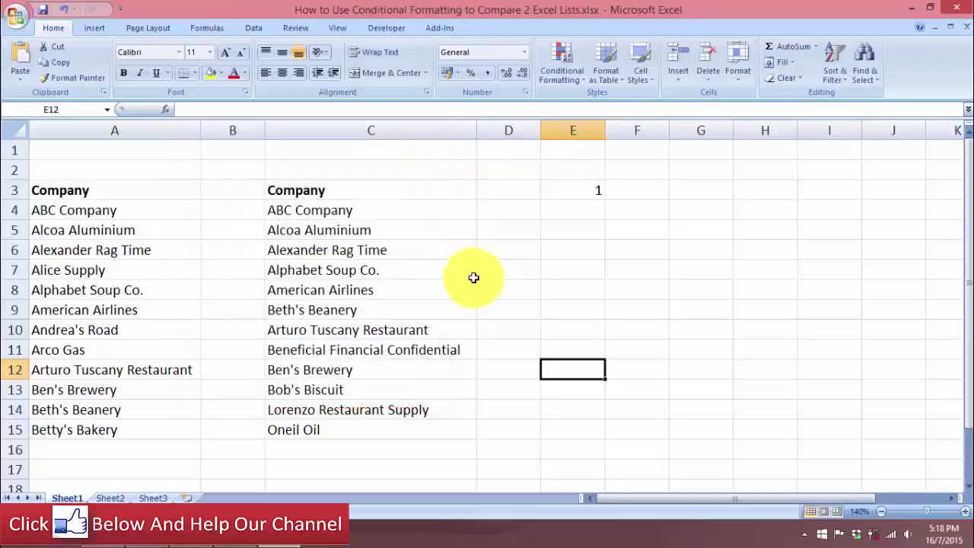
Edit and reconfirm the COUNTIF formula in cell E3
click(587, 187)
double_click(586, 189)
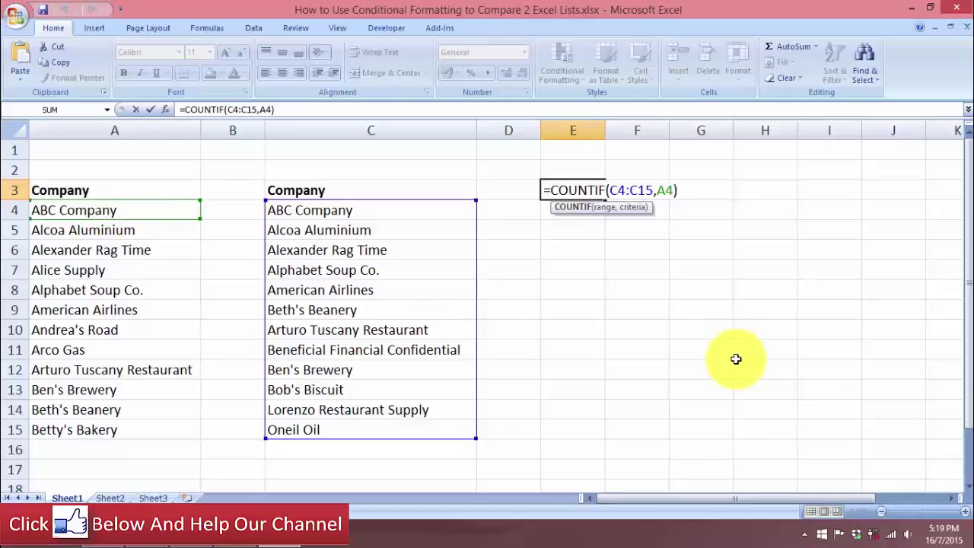
key(ctrl+Return)
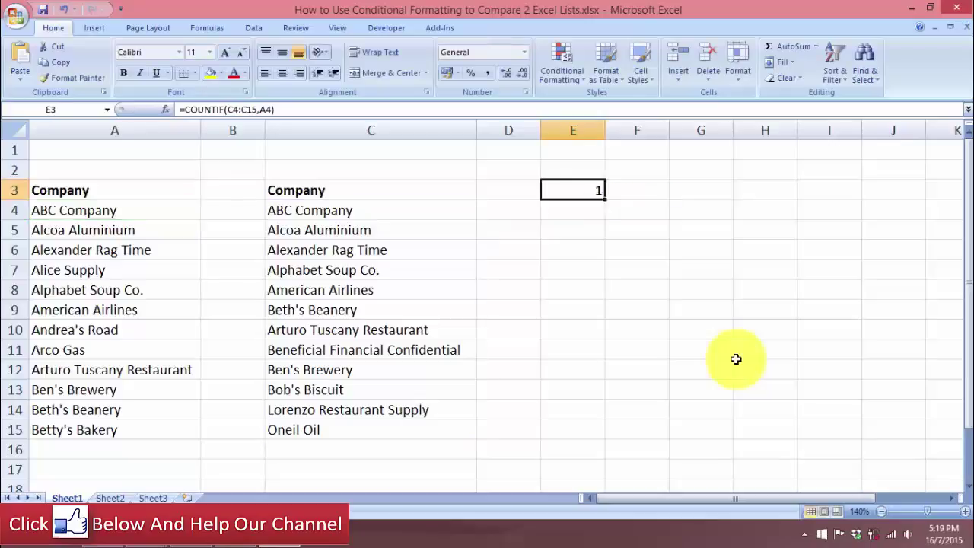
Select the first list's company names from A4 down to A15
click(155, 222)
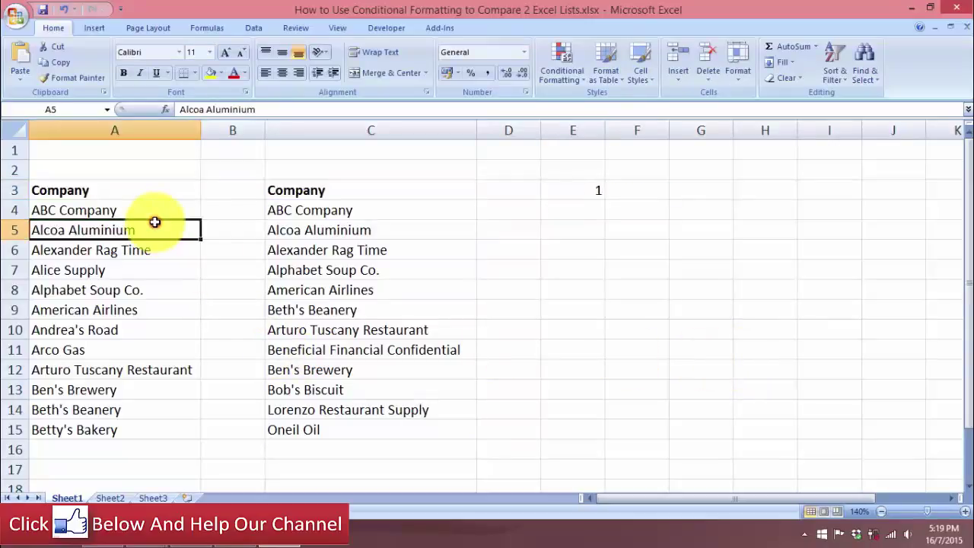
click(153, 214)
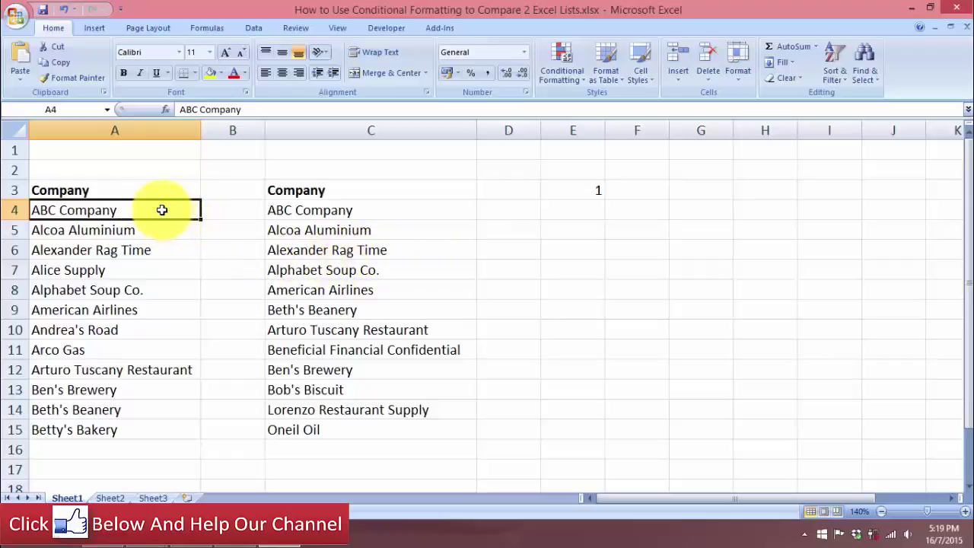
drag(162, 210, 134, 422)
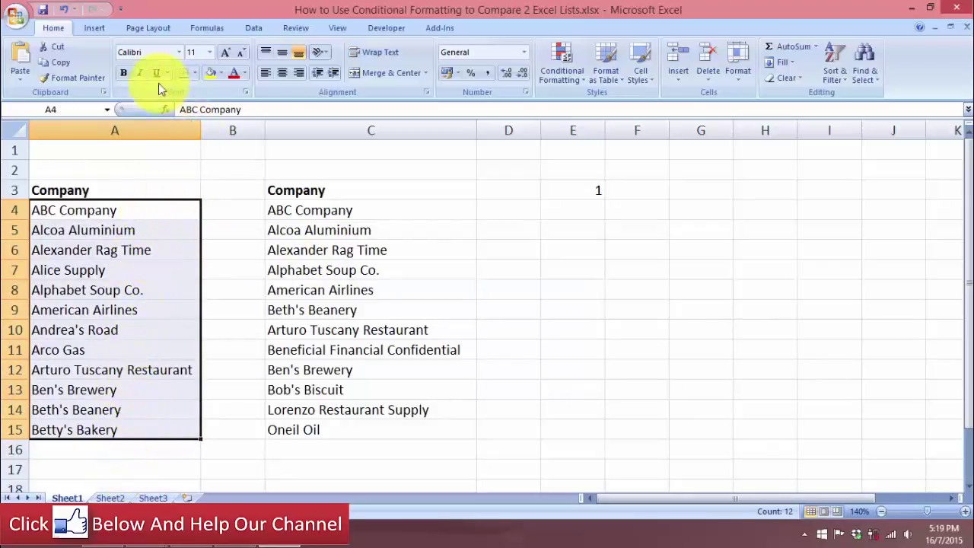
Start a 'Use a formula to determine which cells to format' rule for A4:A15
click(583, 81)
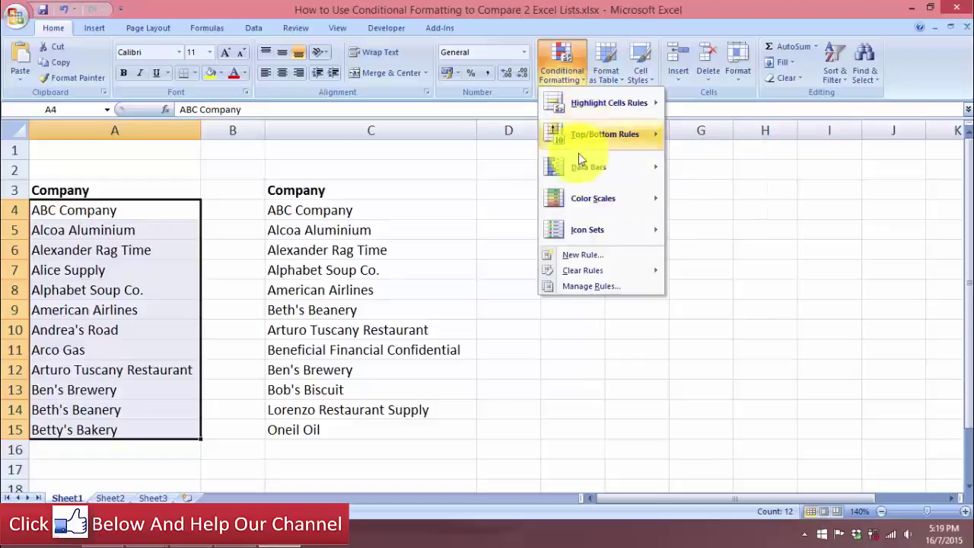
click(584, 256)
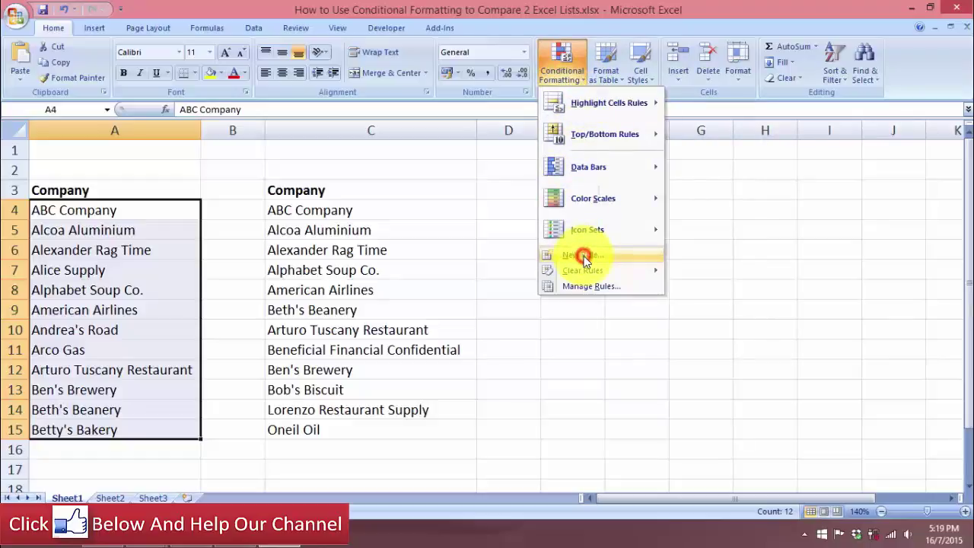
drag(339, 136, 643, 160)
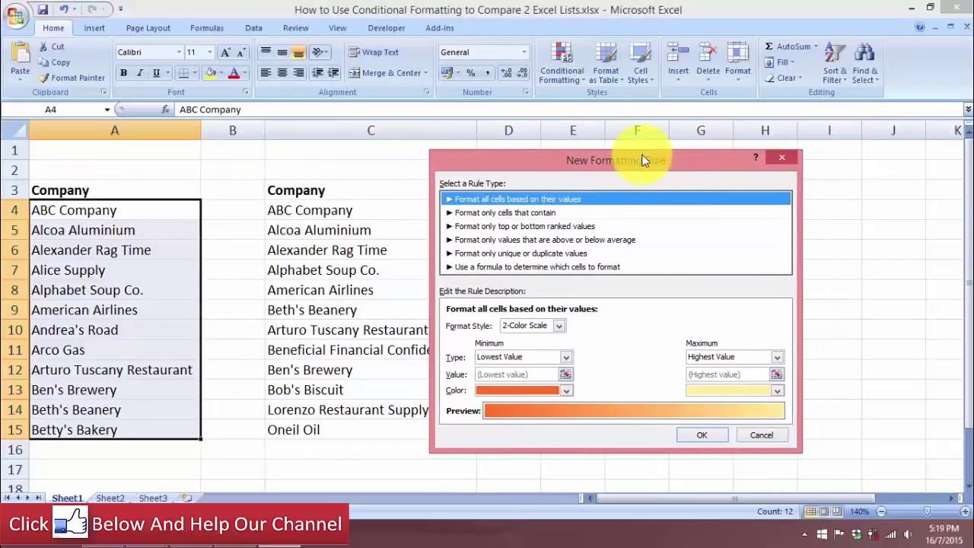
click(544, 268)
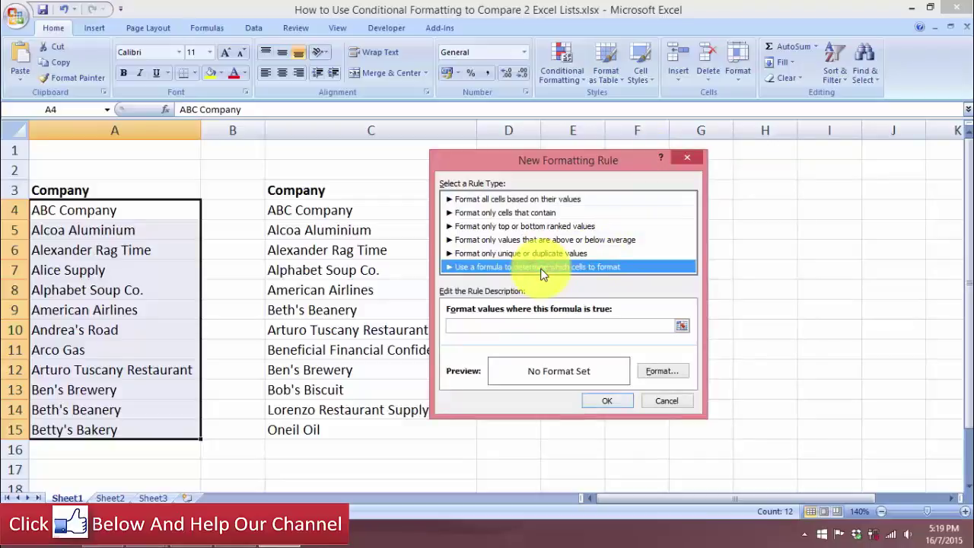
Enter the rule formula =countif($C$4:$C$15,A4)=0, keeping A4 relative
click(489, 328)
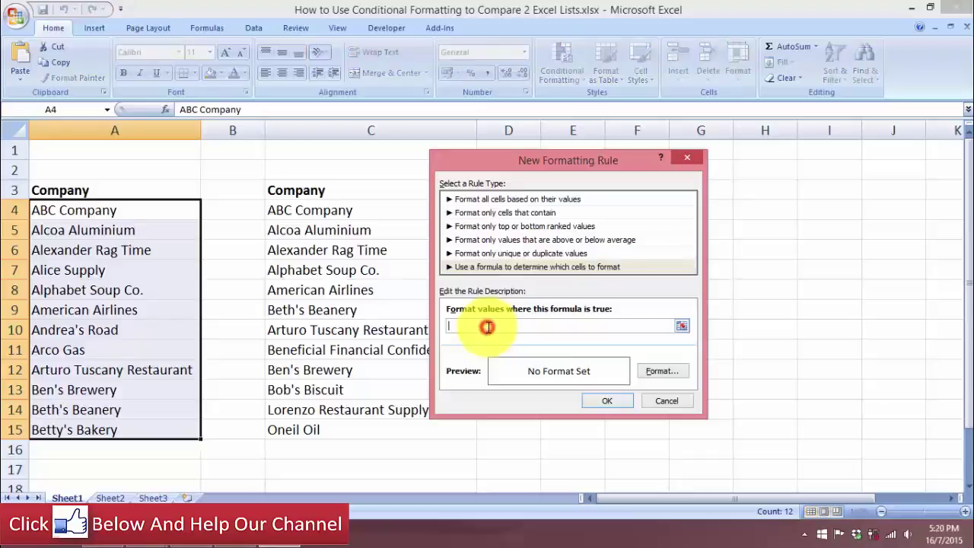
text(=countif()
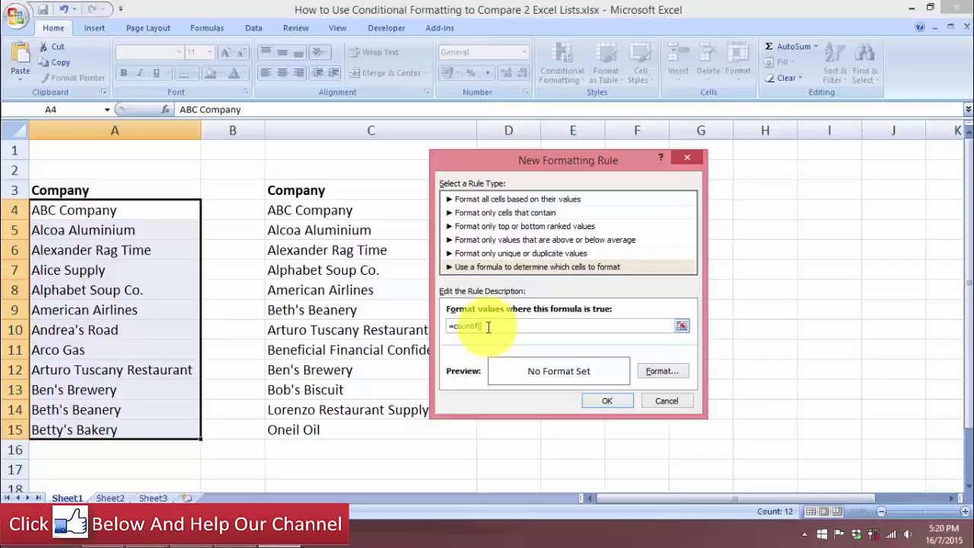
drag(335, 212, 326, 429)
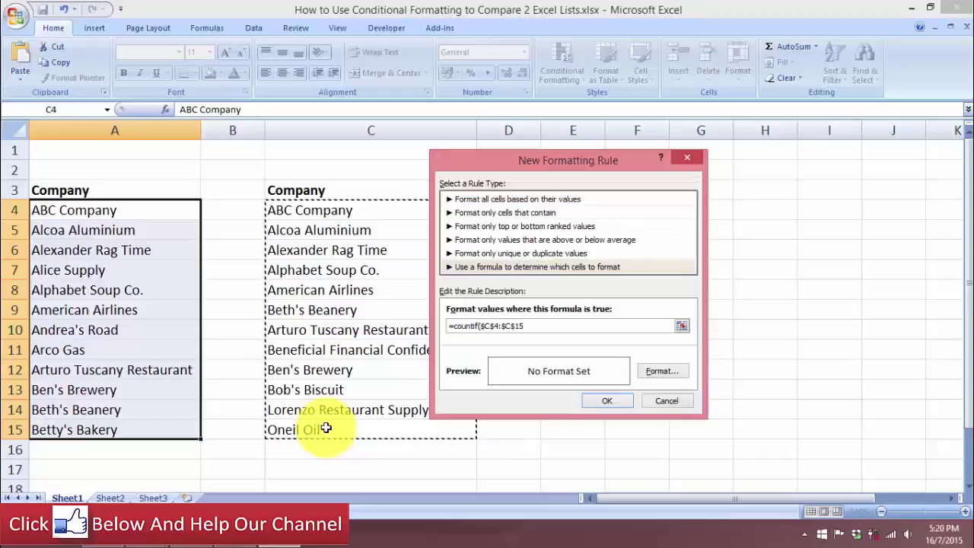
text(,)
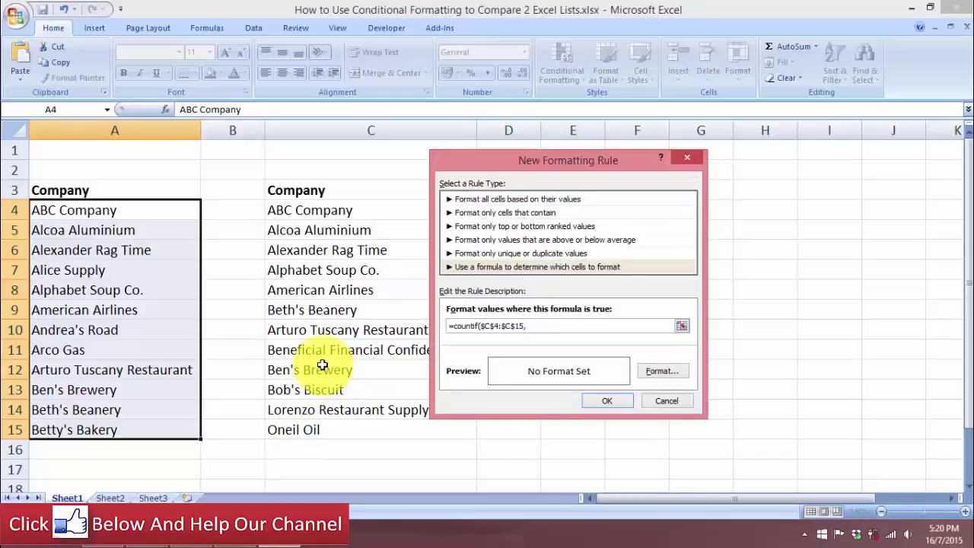
click(175, 214)
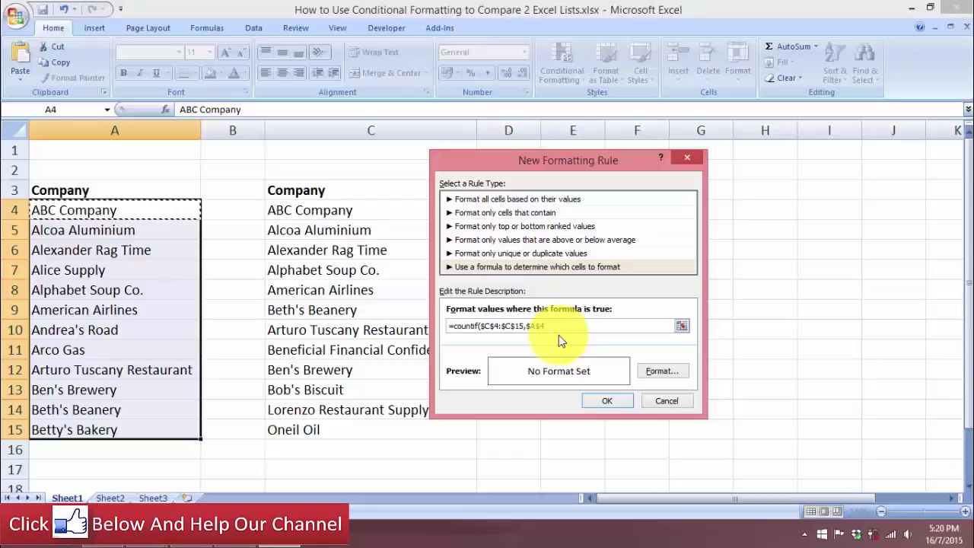
key(F4)
key(F4)
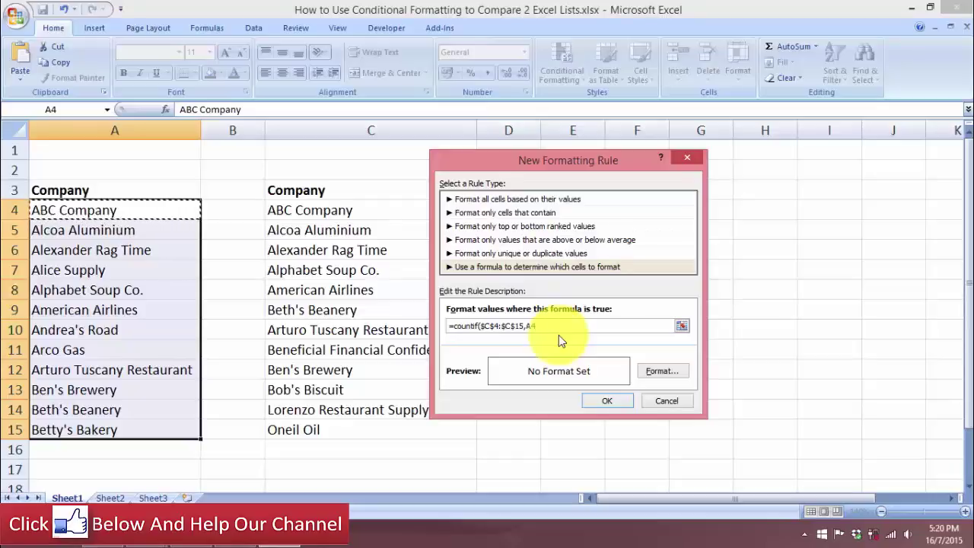
text()=0)
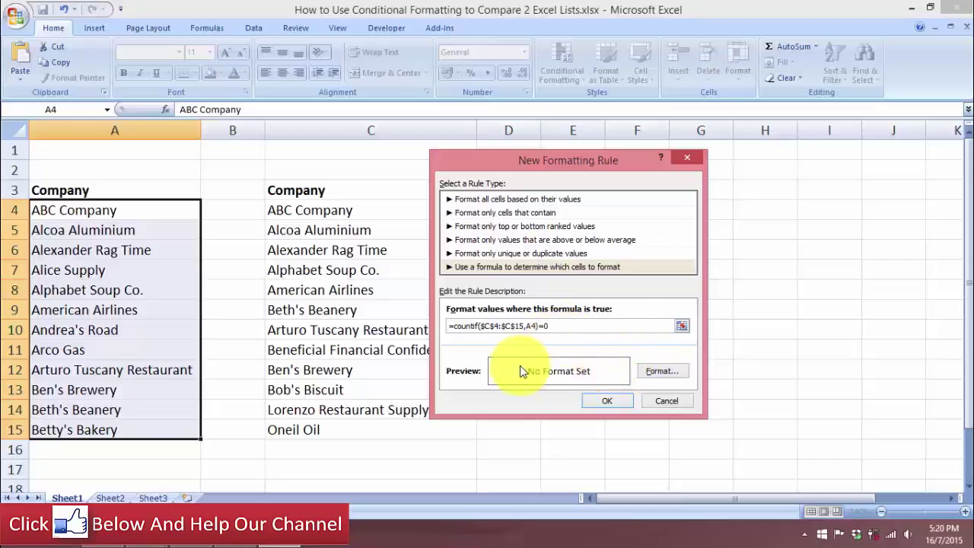
Open the Format Cells settings for the rule
click(663, 373)
click(665, 373)
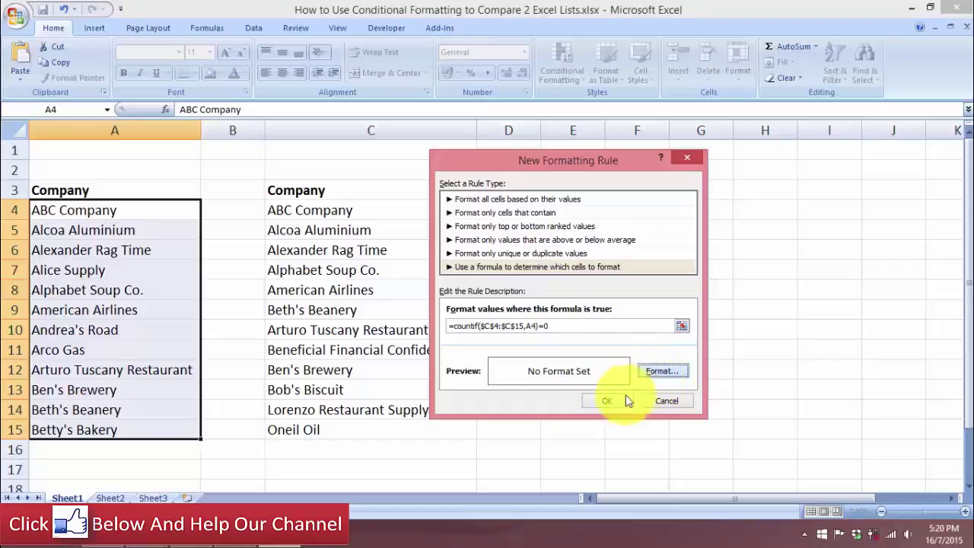
click(611, 371)
click(653, 373)
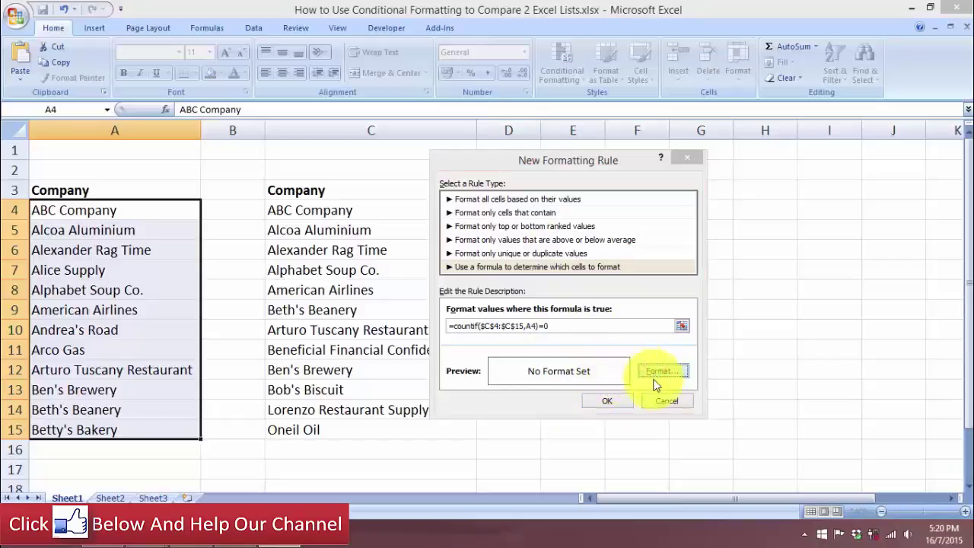
Give the rule a blue fill and apply it to the column A names
click(263, 126)
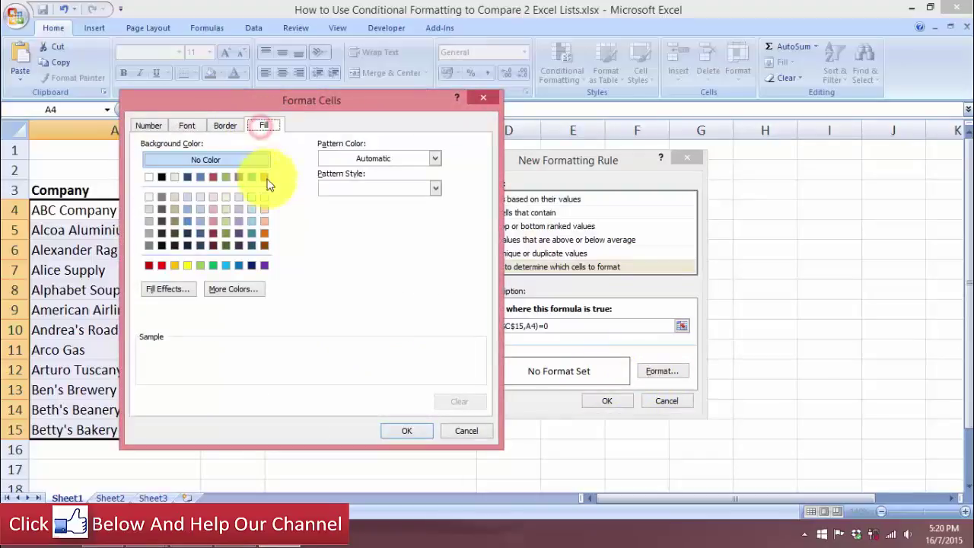
click(202, 179)
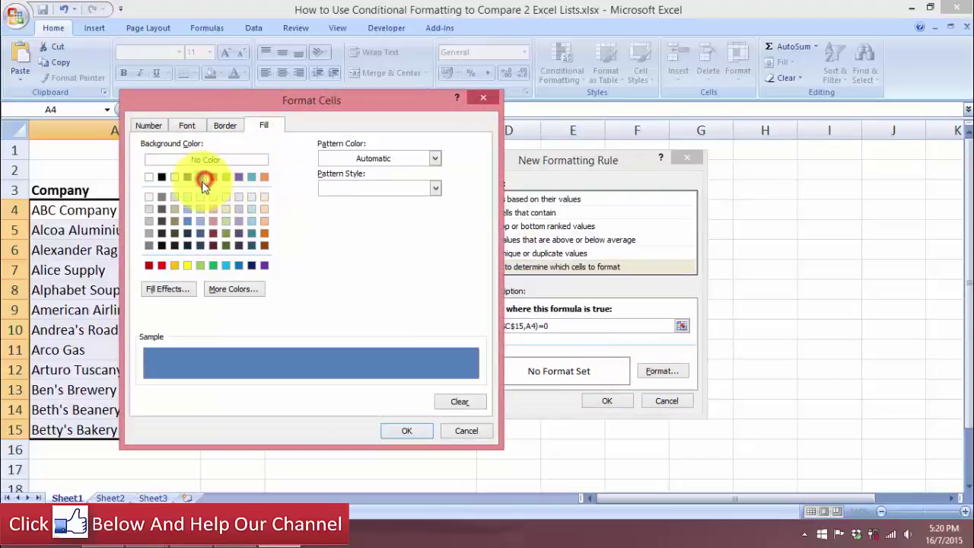
click(409, 430)
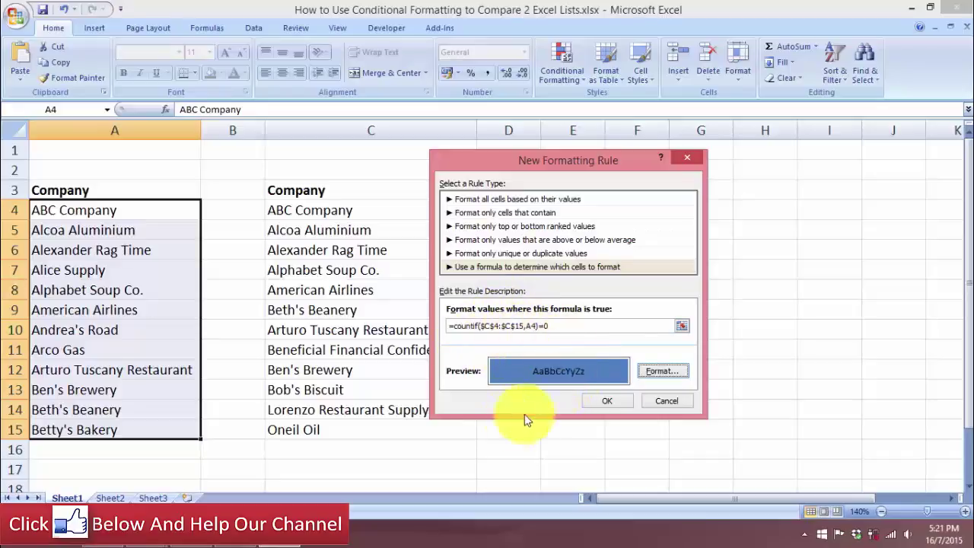
click(608, 404)
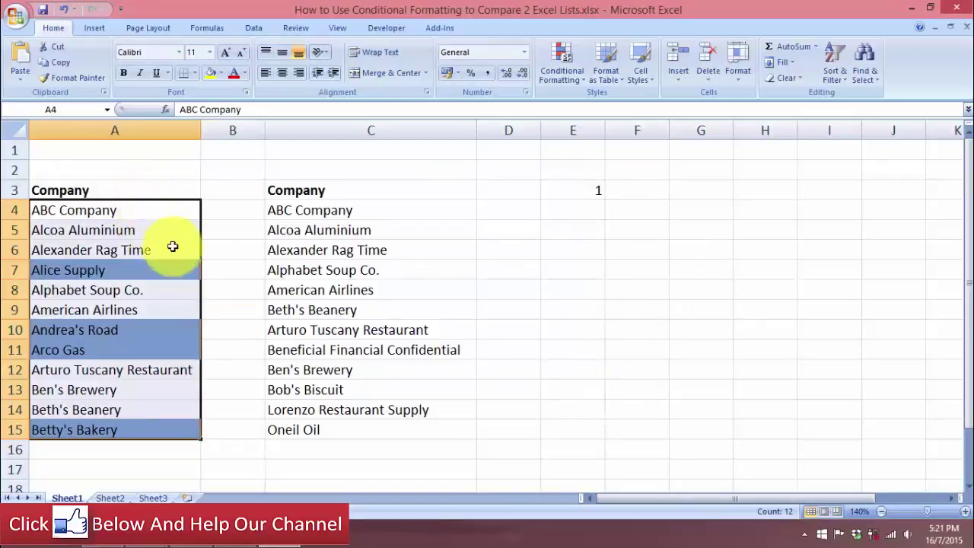
click(124, 275)
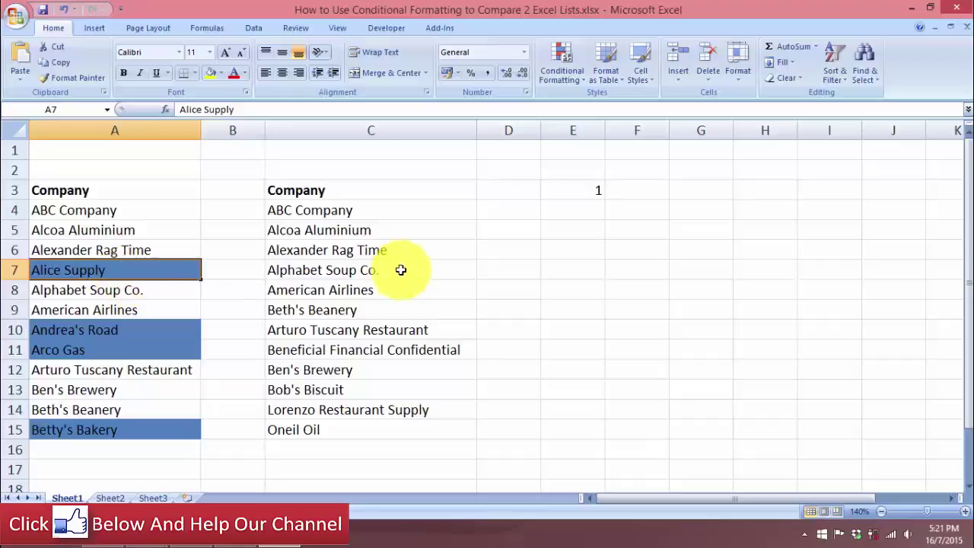
click(357, 279)
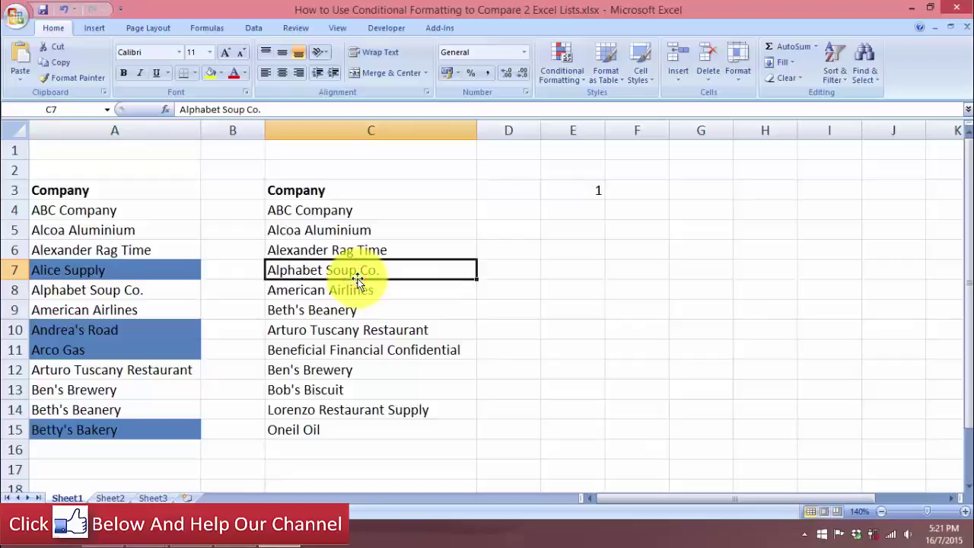
text(Alice)
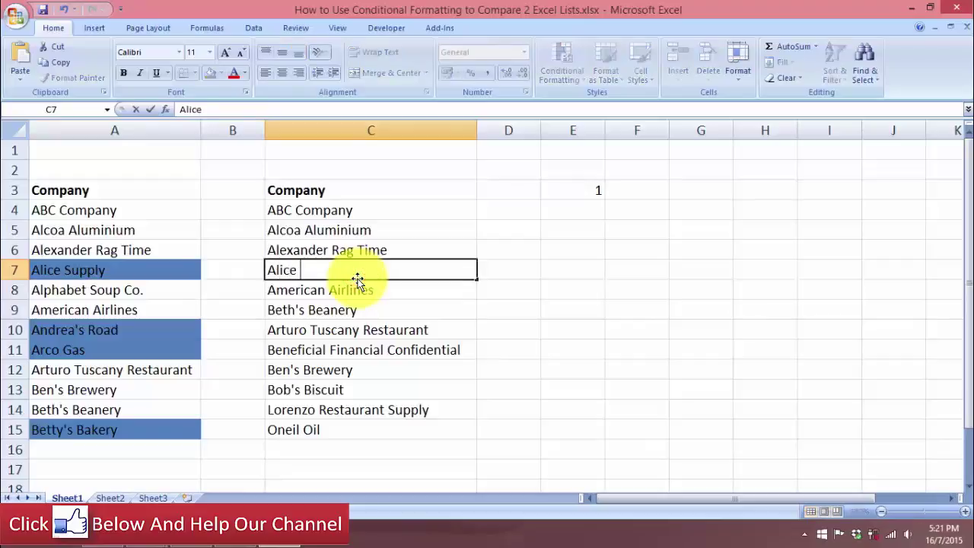
text( Supply)
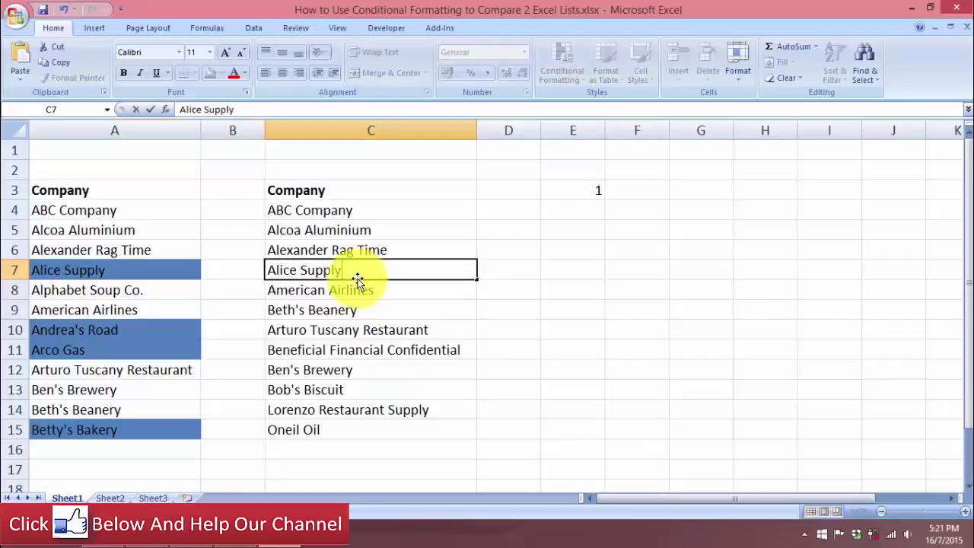
key(Return)
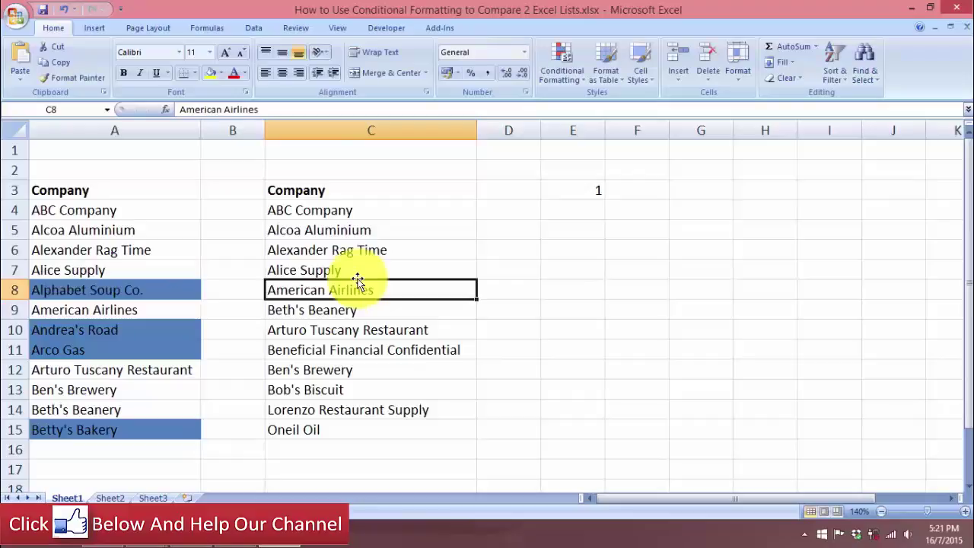
click(144, 270)
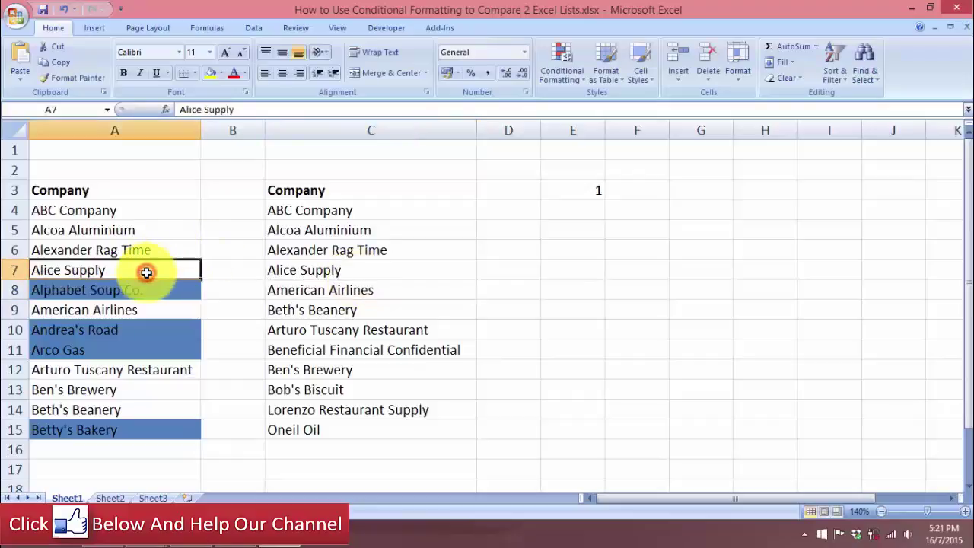
click(65, 11)
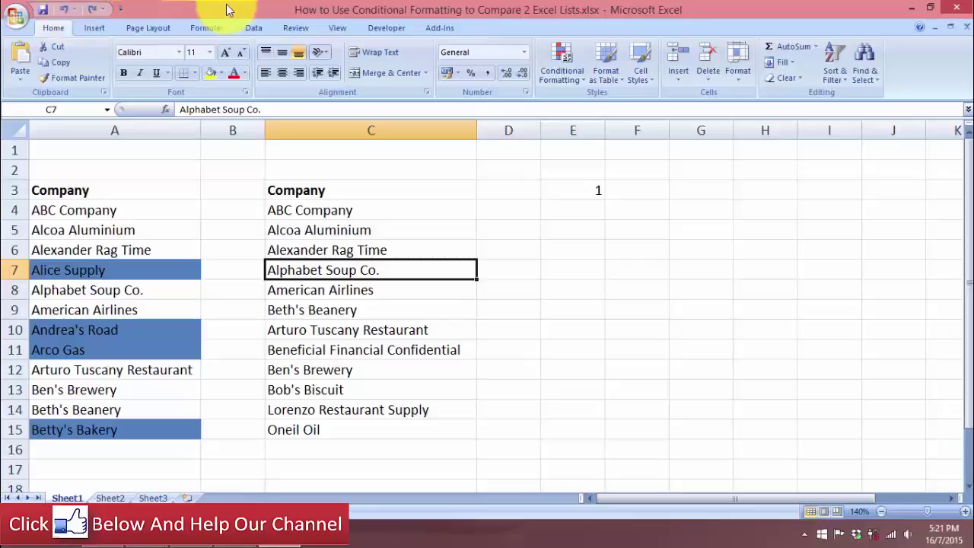
Select C4:C15 and start a formula-based New Formatting Rule for it
click(416, 218)
drag(416, 218, 424, 426)
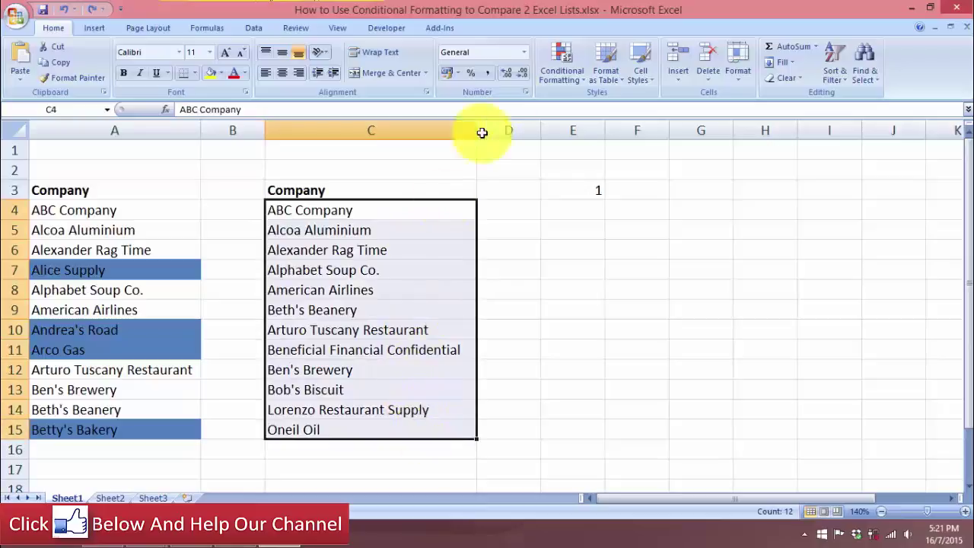
click(584, 82)
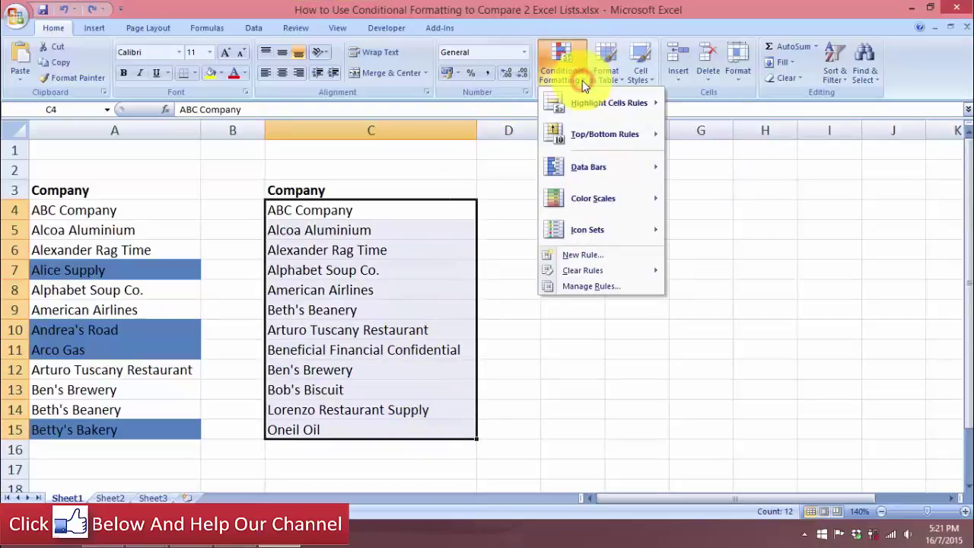
click(590, 256)
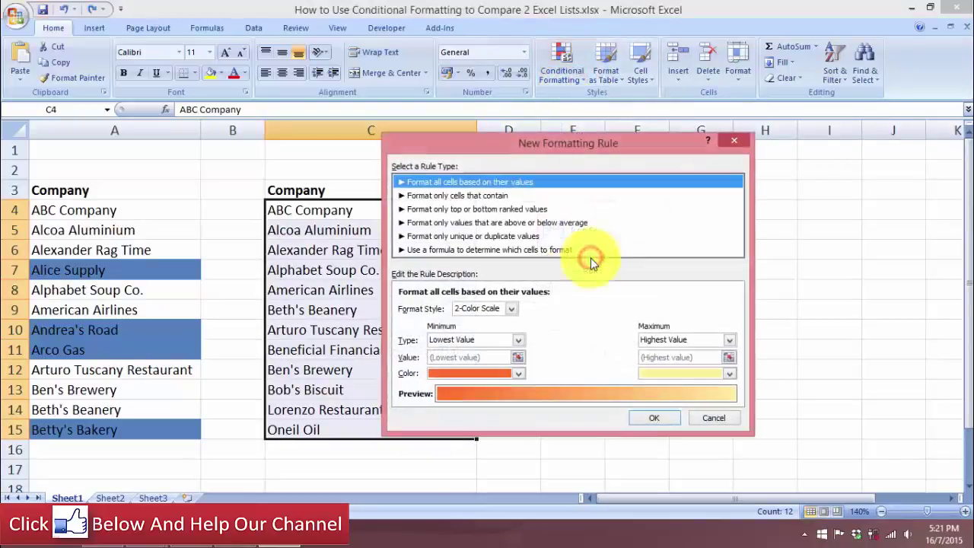
drag(568, 145, 676, 145)
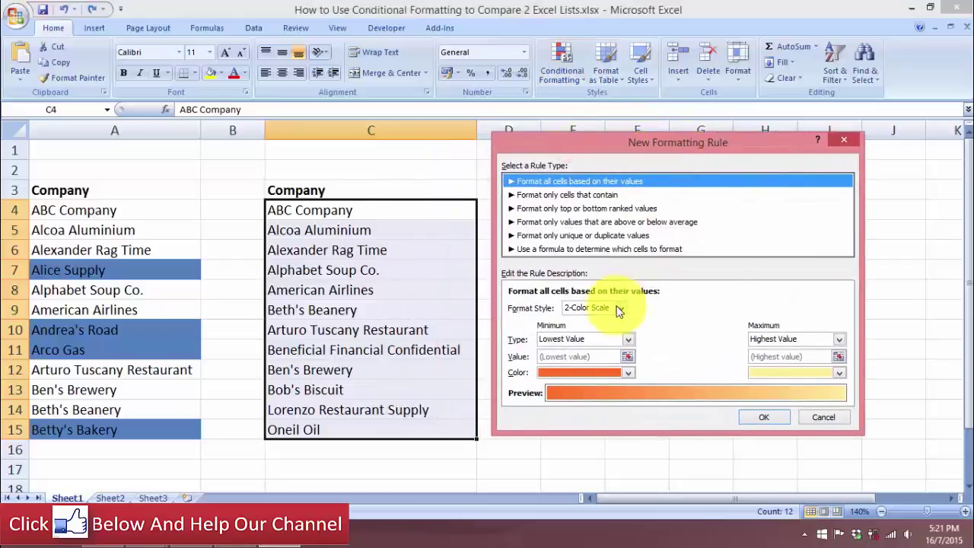
click(562, 250)
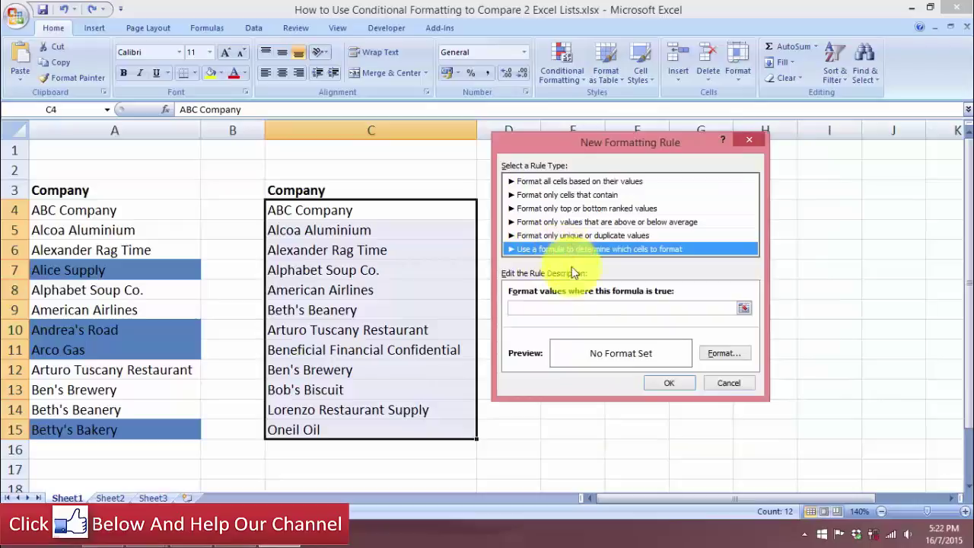
Enter the rule formula =countif($A$4:$A$15,C4)=0, keeping C4 relative
click(591, 308)
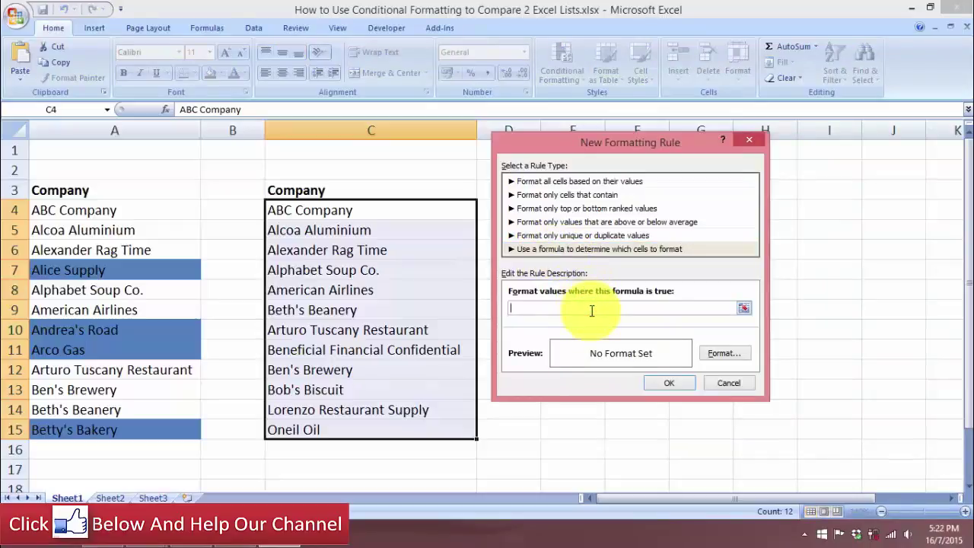
text(=count)
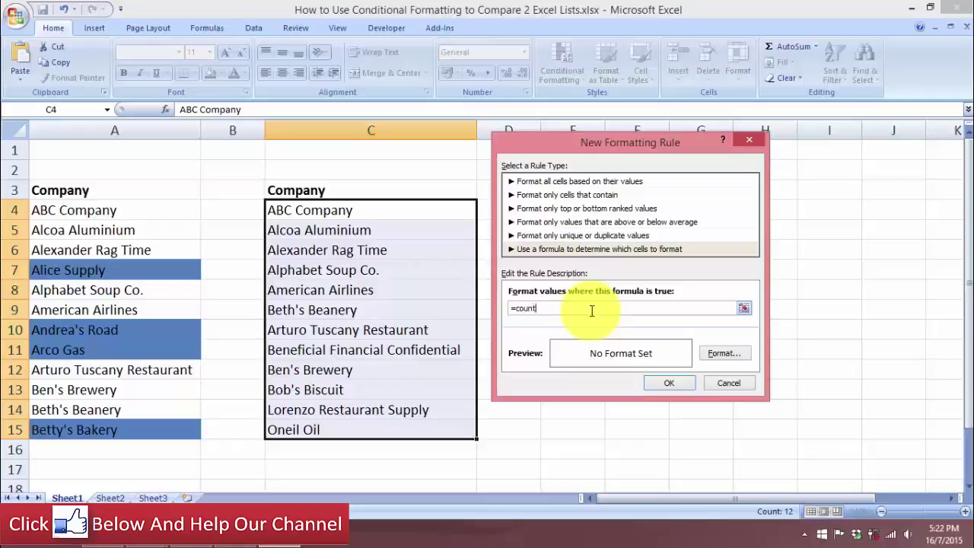
text(if()
drag(159, 215, 131, 430)
text(,)
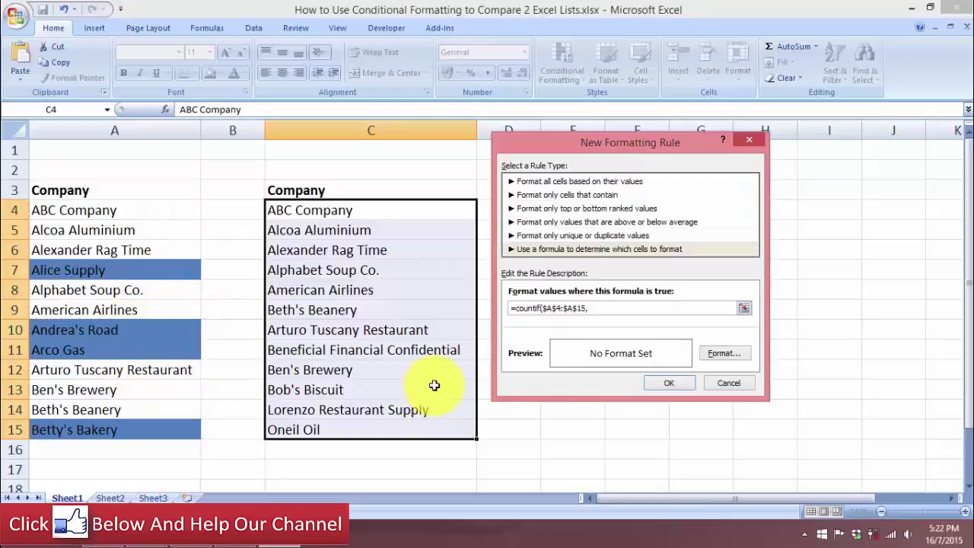
click(337, 217)
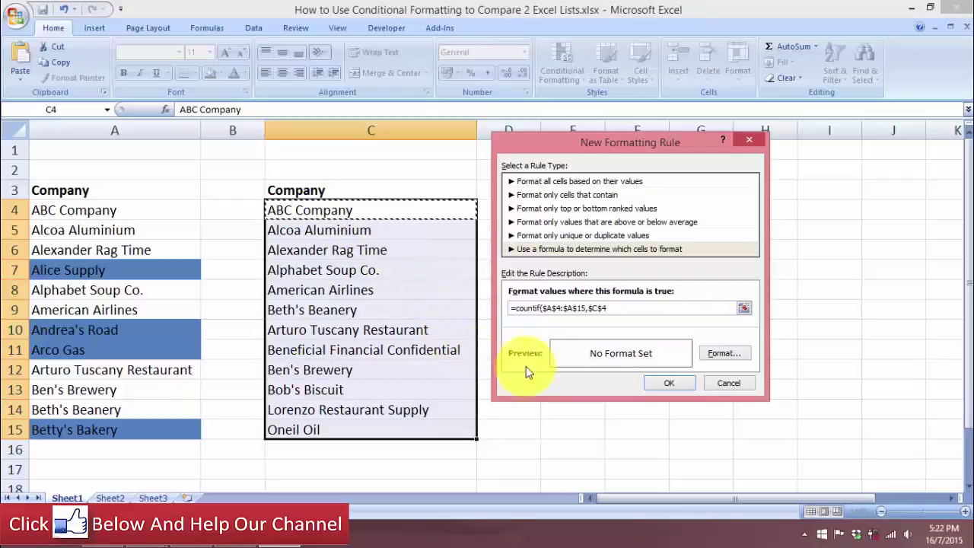
key(F4)
key(F4)
key(F4)
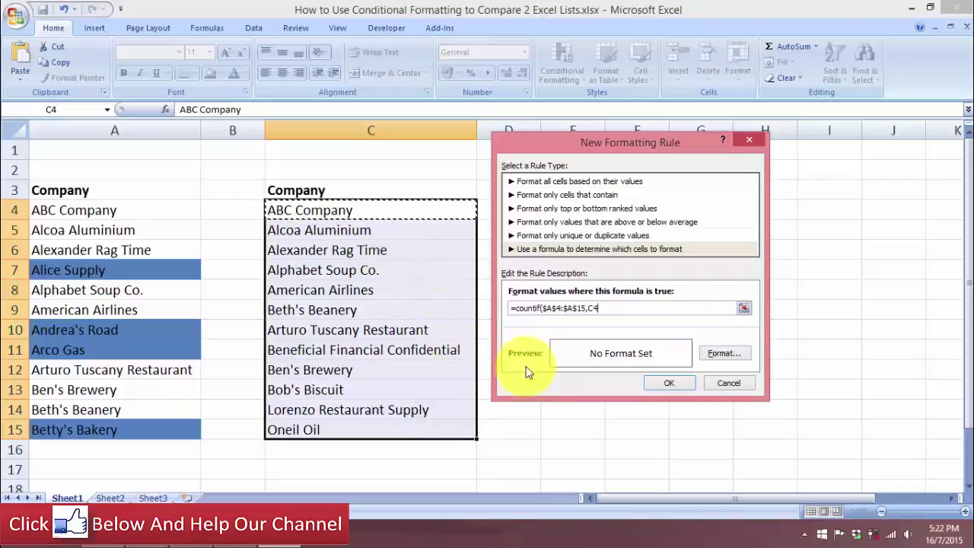
text())
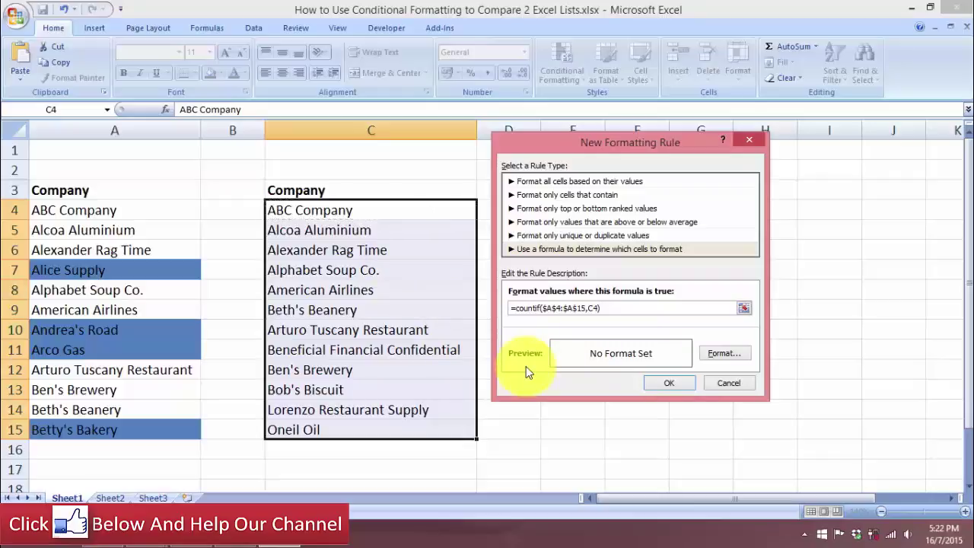
text(=0)
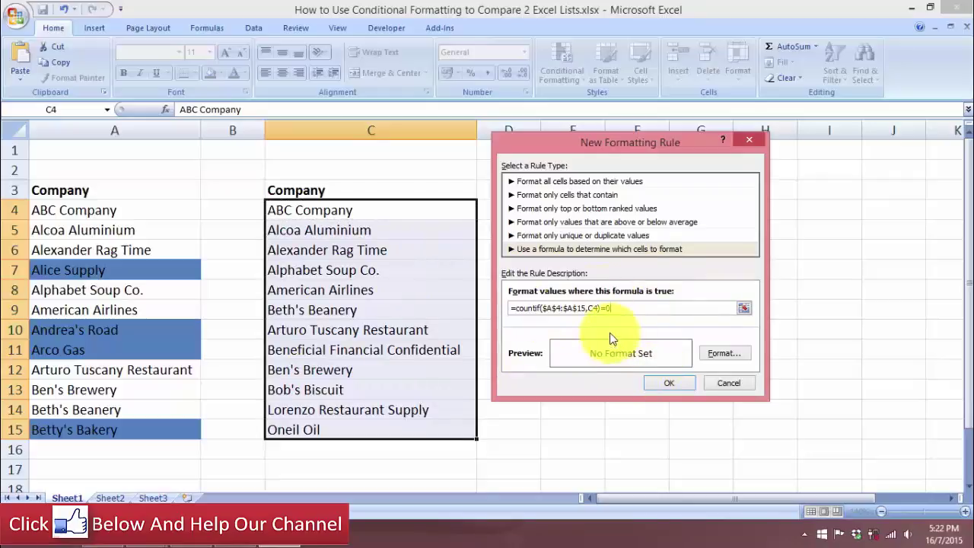
Give the column C rule a light pink fill and apply it
click(727, 354)
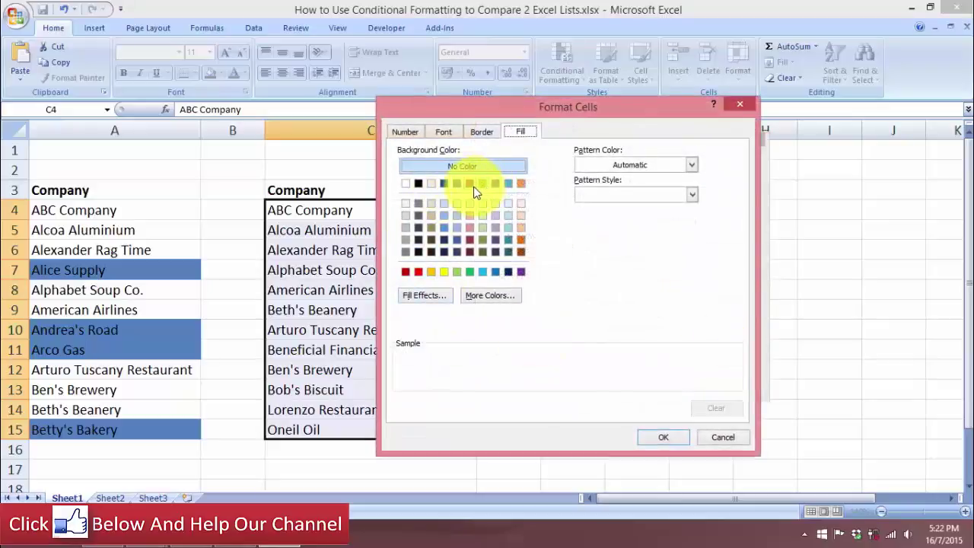
click(470, 215)
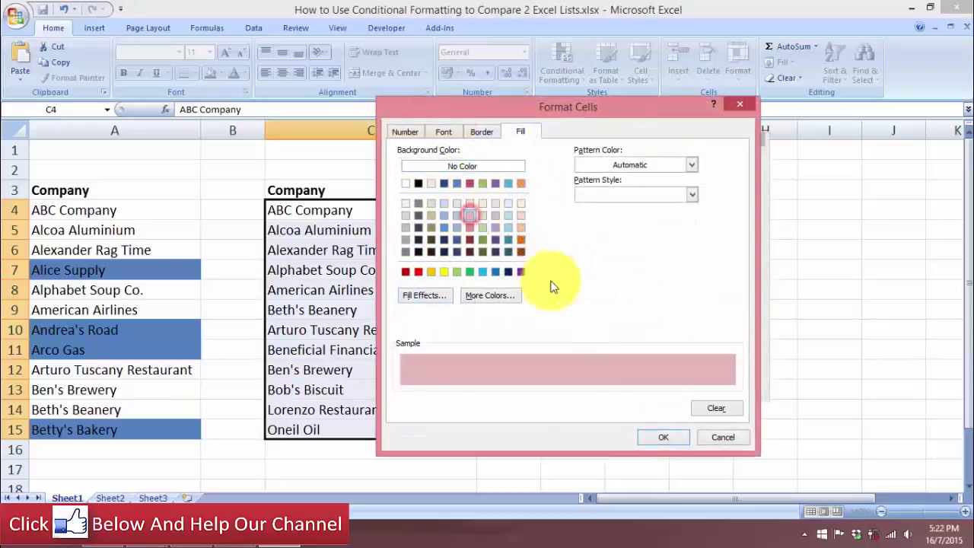
click(651, 442)
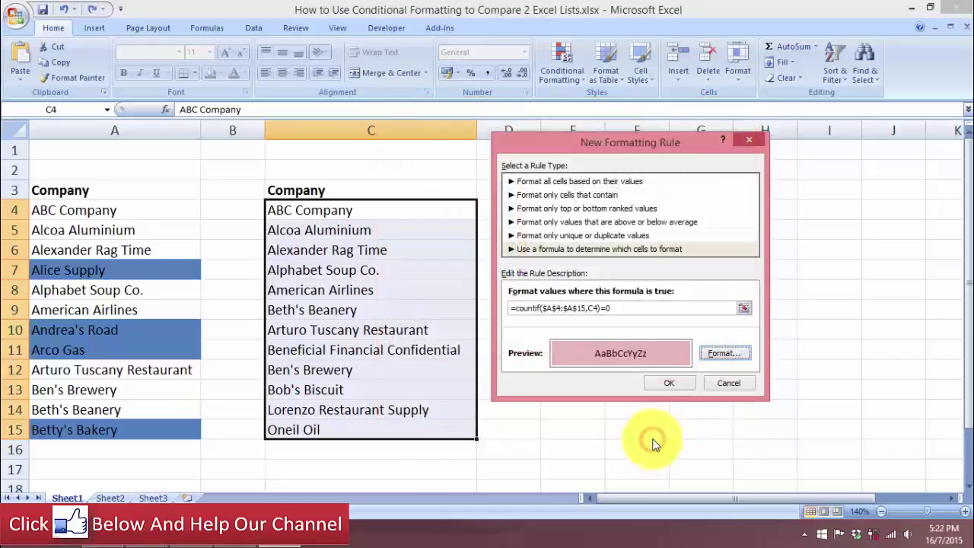
click(669, 384)
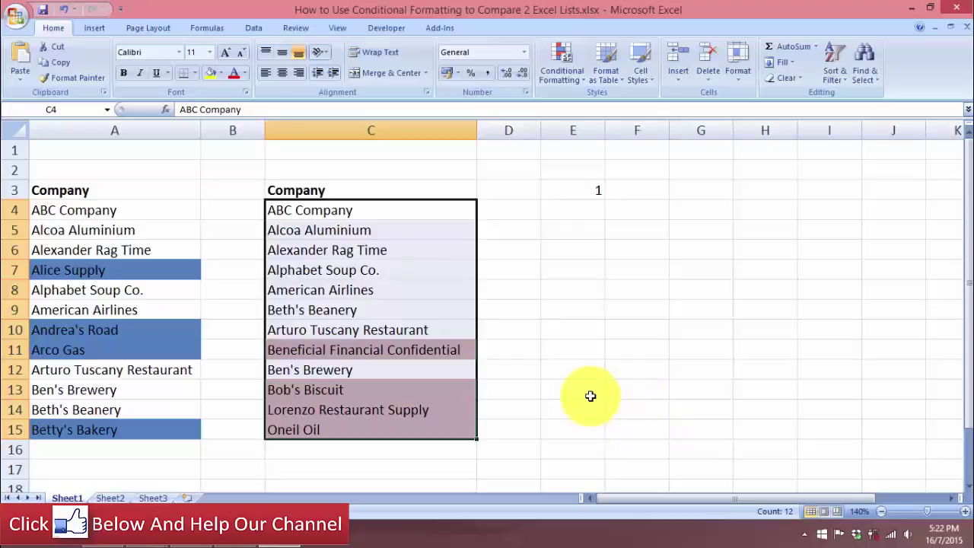